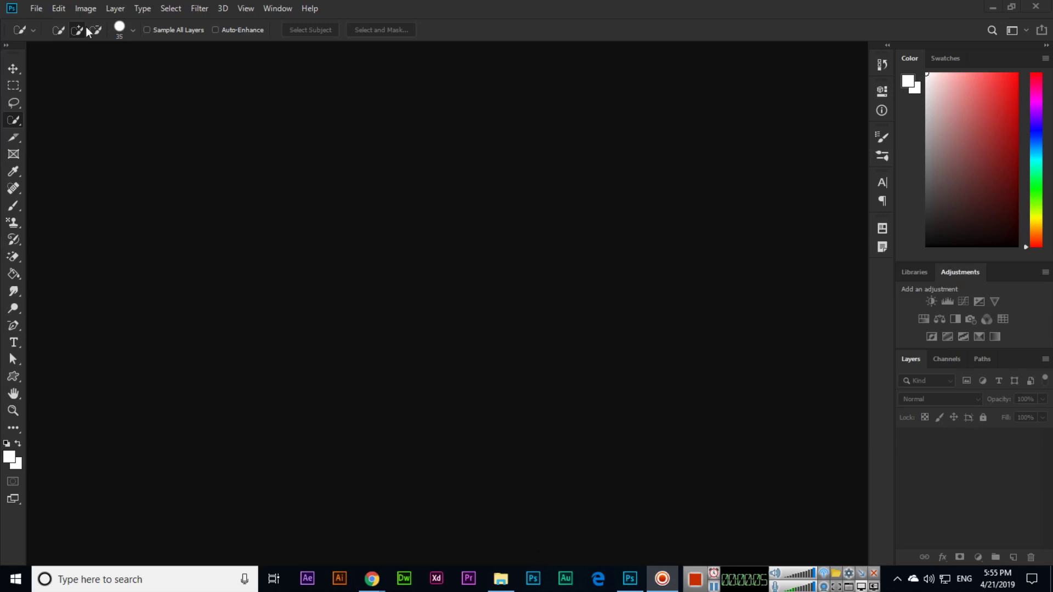
# - Glance at the Image menu without choosing anything, then minimise Photoshop to reveal the desktop
pyautogui.click(86, 9)
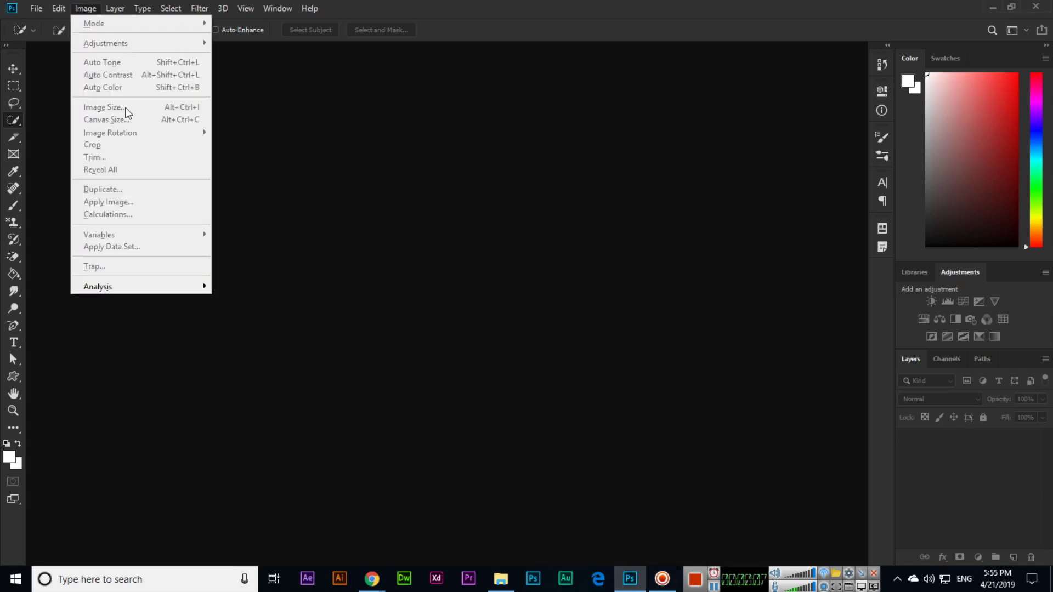
pyautogui.click(449, 2)
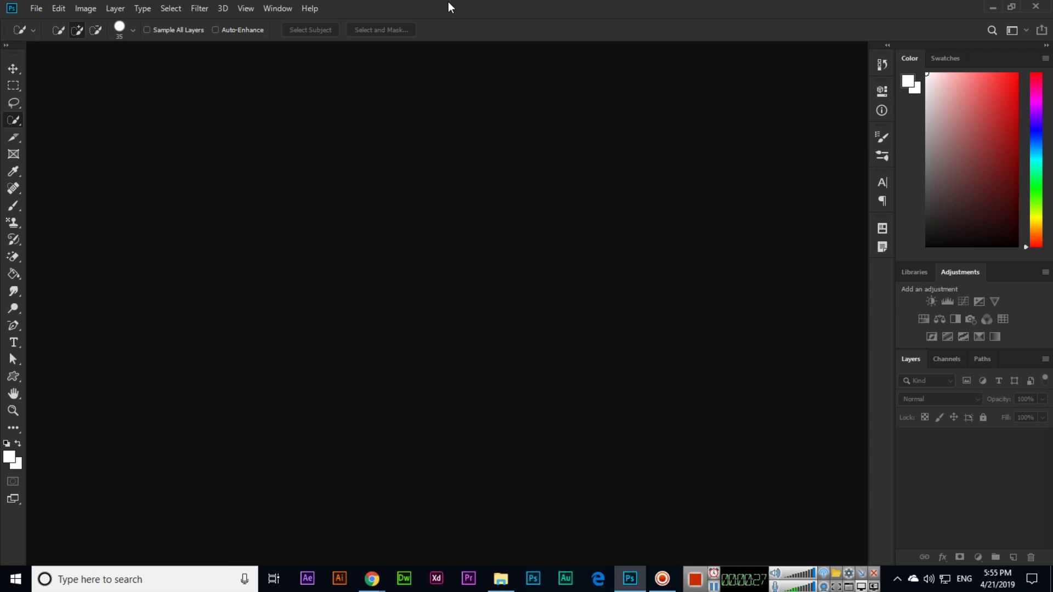
pyautogui.press('super+d')
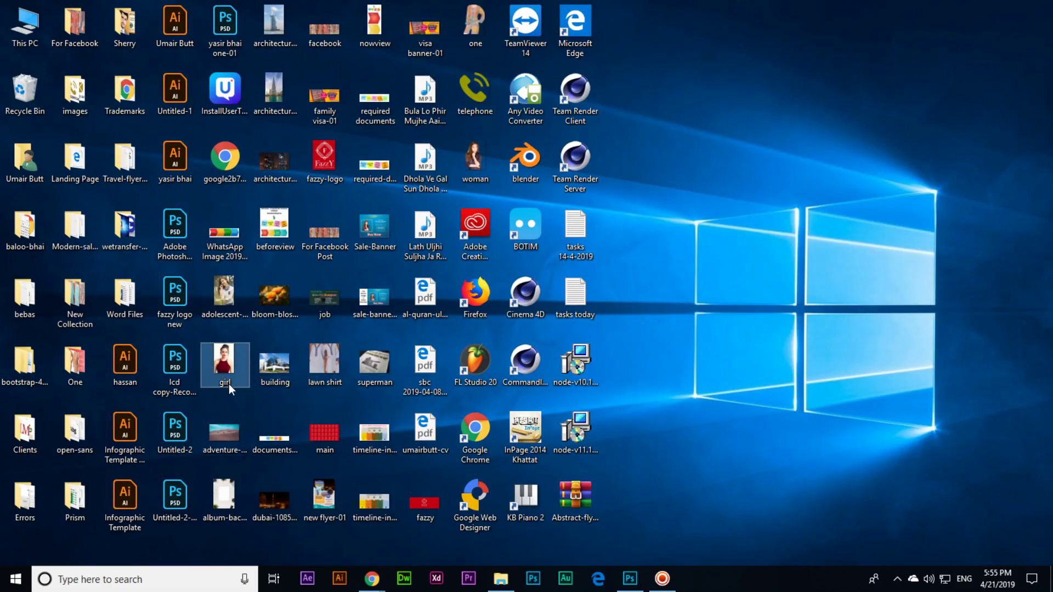
# - Check in building.jpg's Properties Details that the photo is 2048 x 1365 pixels
pyautogui.rightClick(281, 373)
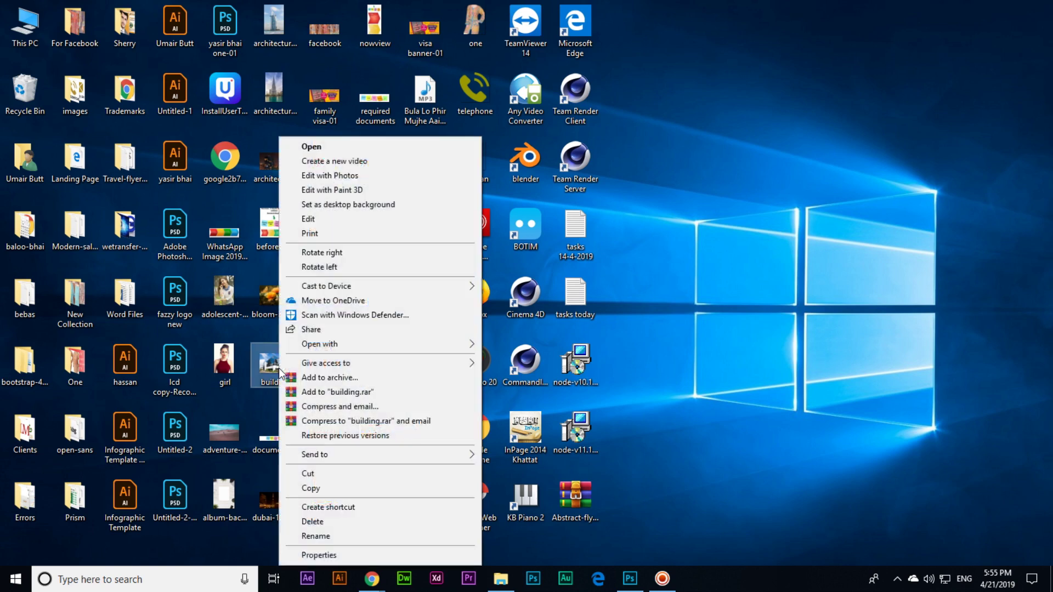
pyautogui.click(334, 556)
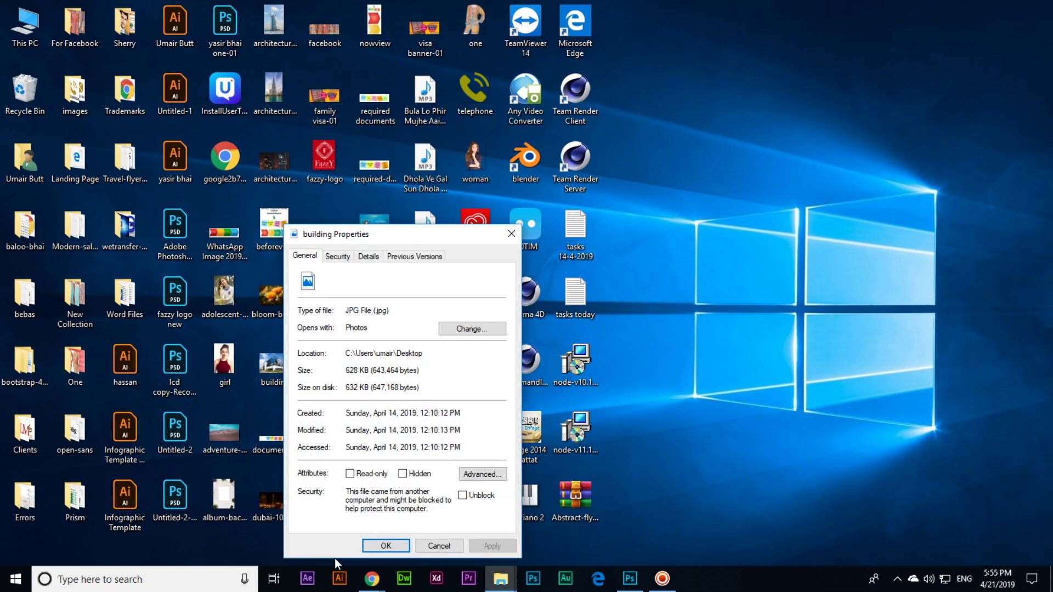
pyautogui.click(368, 257)
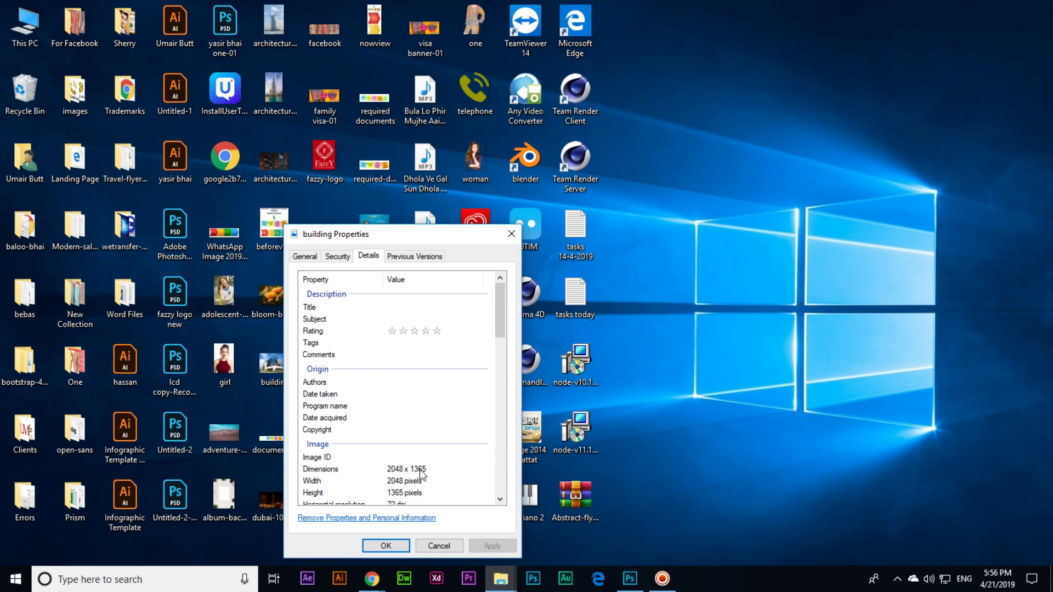
pyautogui.scroll(-1, 426, 470)
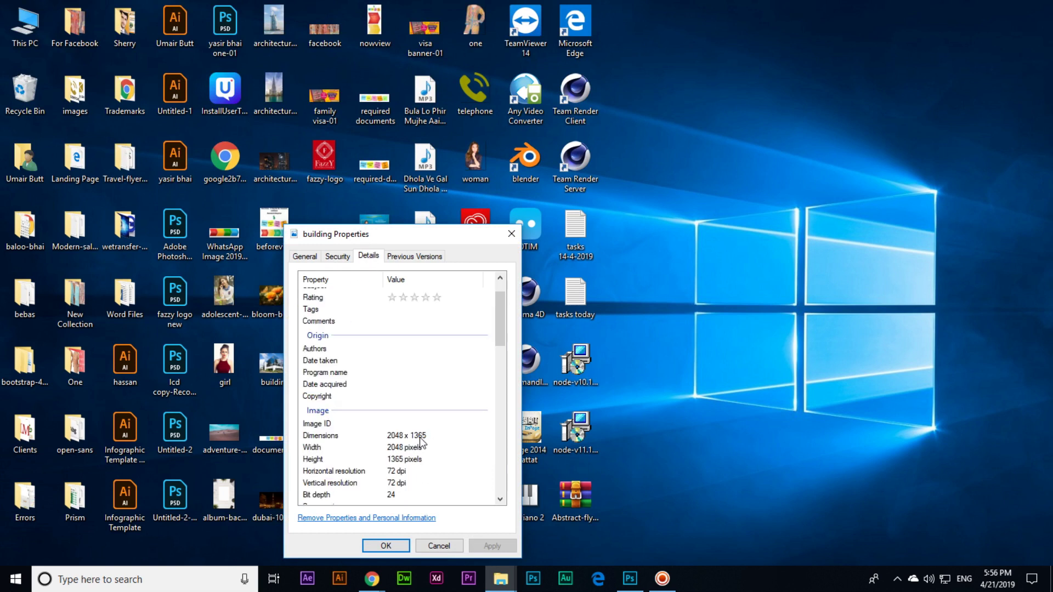
pyautogui.scroll(-2, 417, 443)
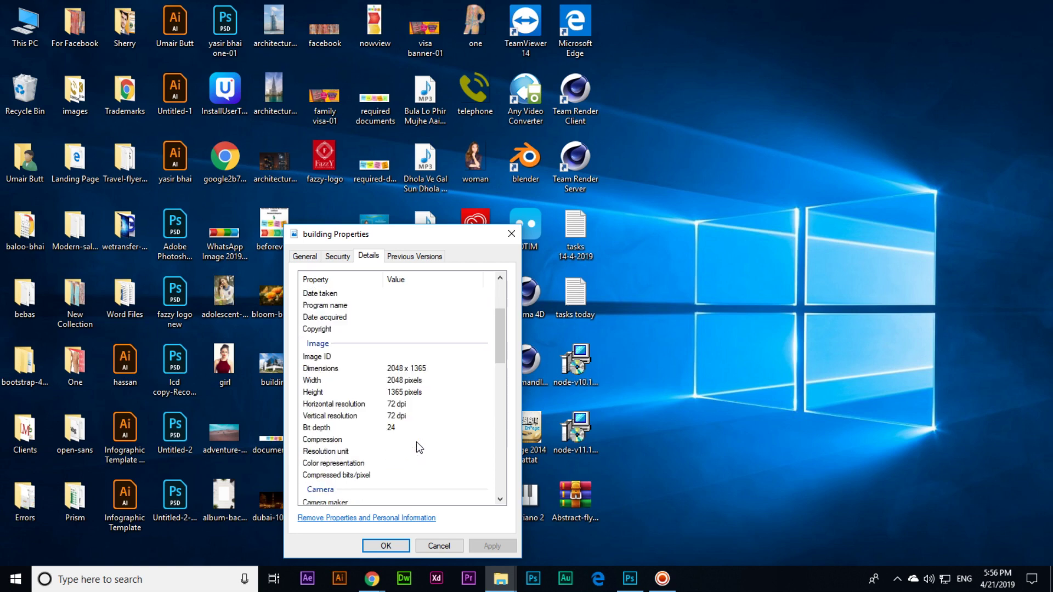
pyautogui.scroll(-4, 419, 382)
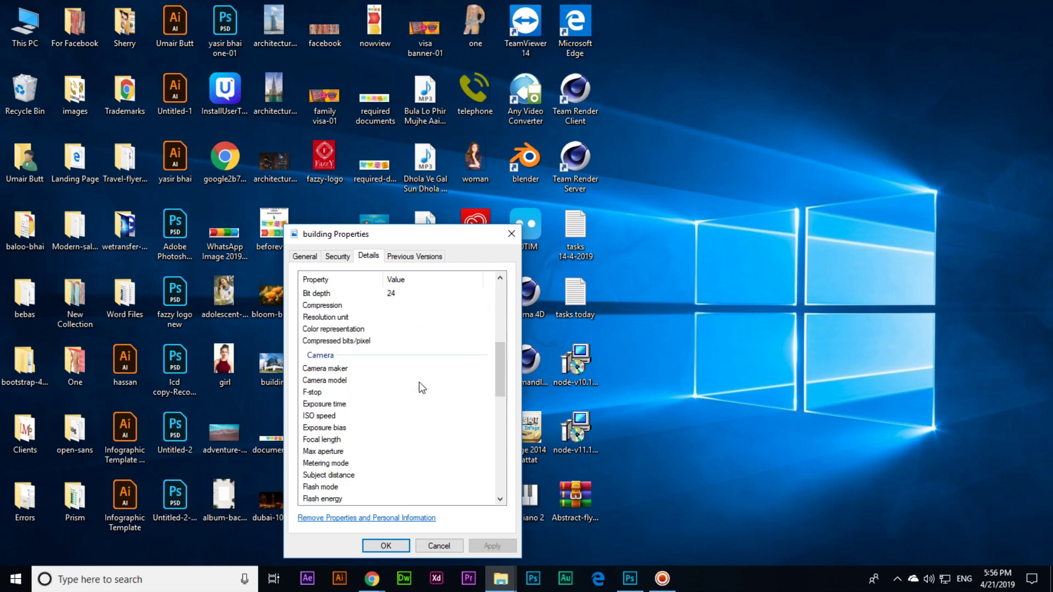
pyautogui.scroll(4, 419, 381)
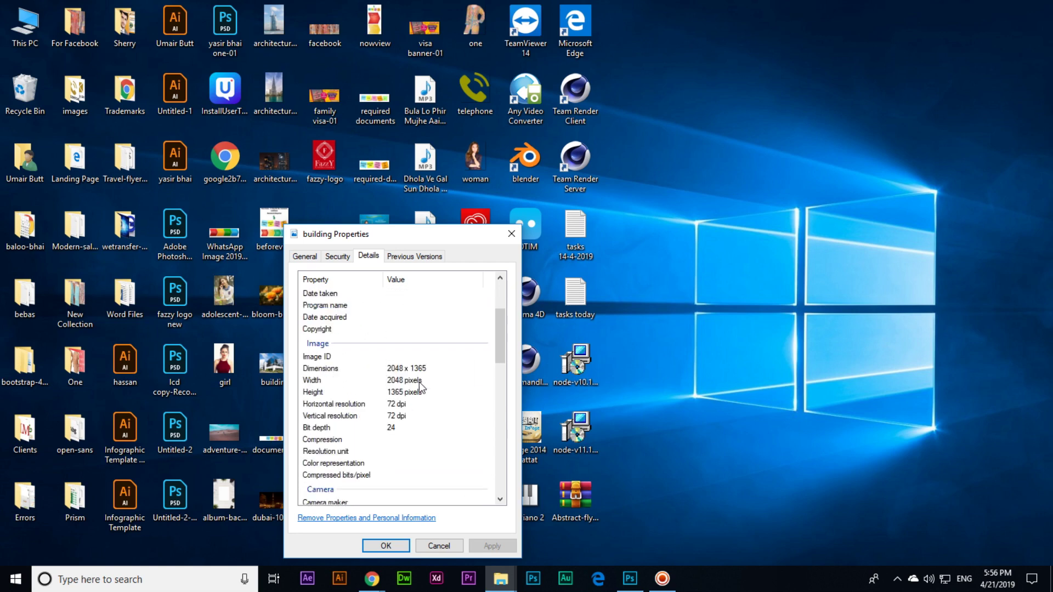
pyautogui.click(444, 546)
# - Drag building.jpg from the desktop onto Photoshop to open it
pyautogui.moveTo(280, 373)
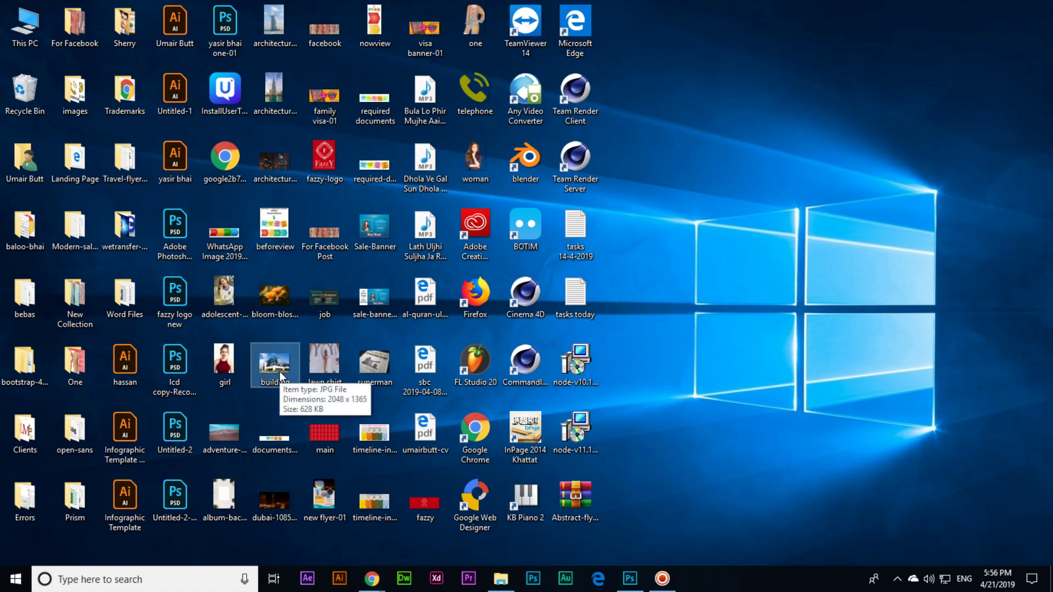
pyautogui.click(731, 370)
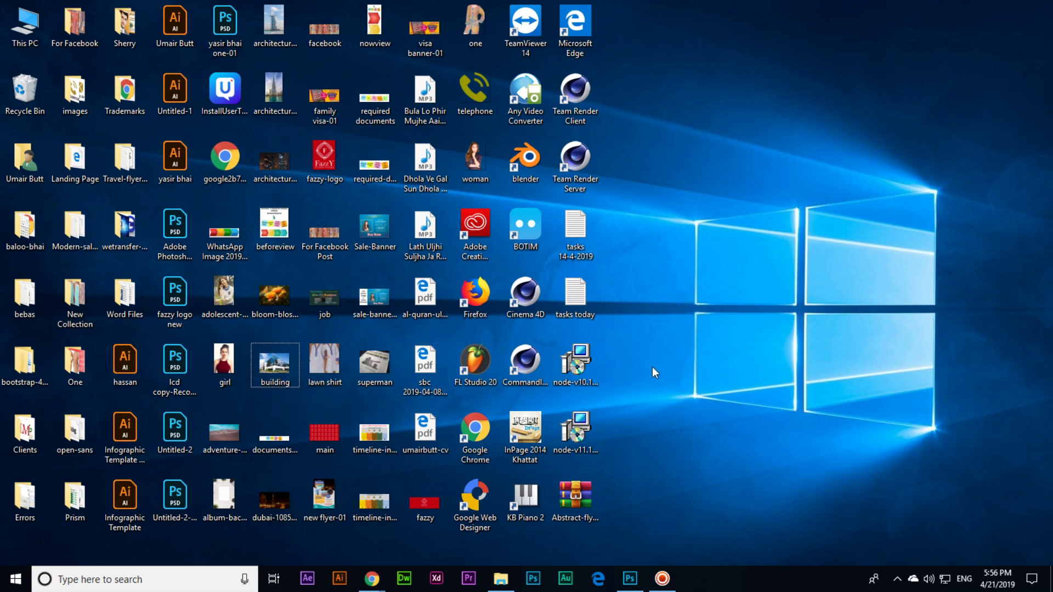
pyautogui.click(278, 366)
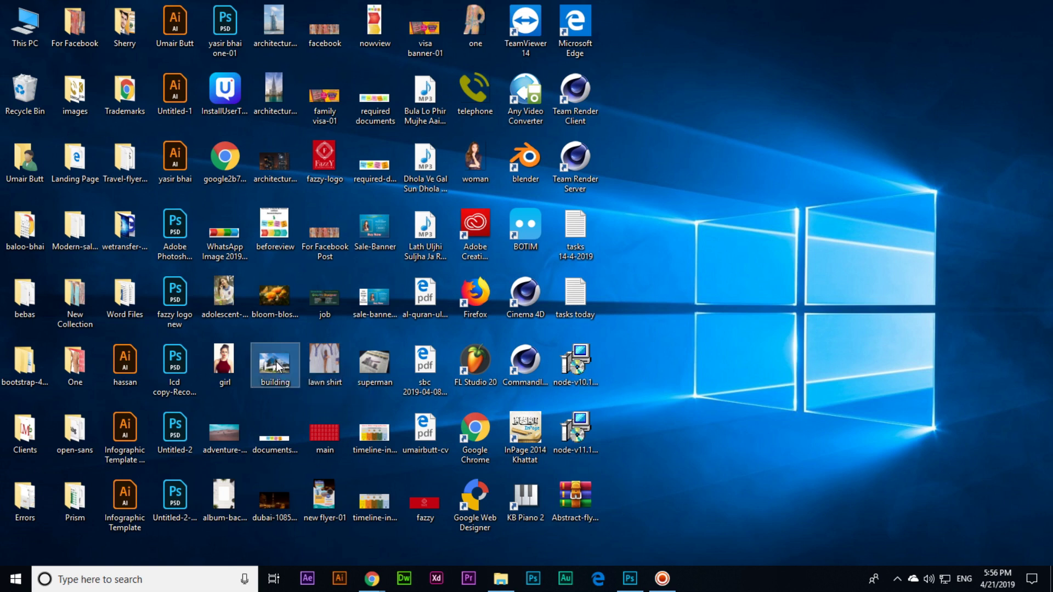
pyautogui.moveTo(278, 366); pyautogui.dragTo(230, 170)
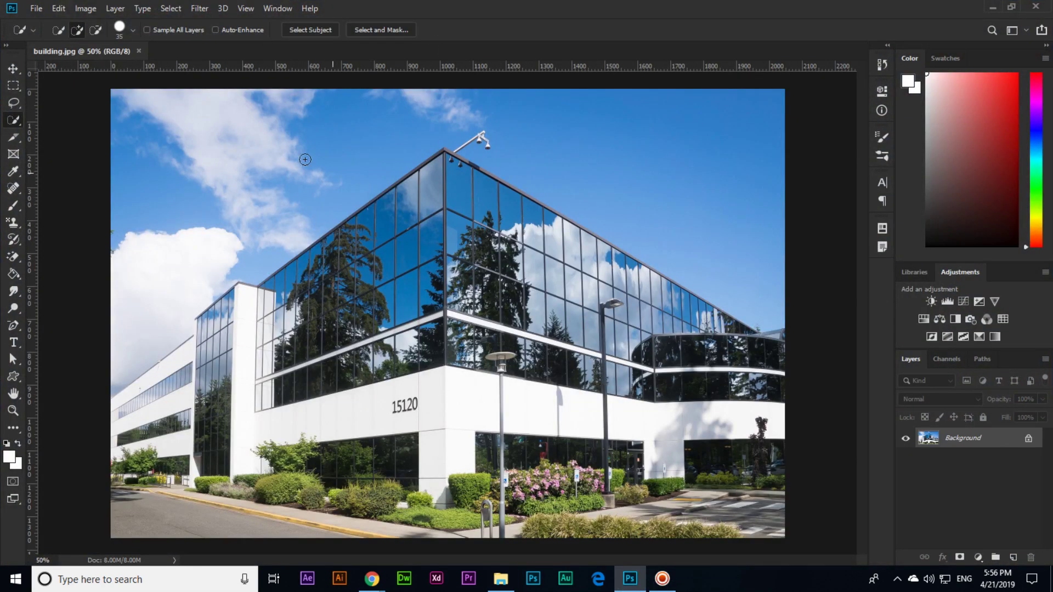
# - Resize building.jpg in Image Size to 1000 px wide (1000 x 667) with proportions kept linked
pyautogui.click(83, 9)
pyautogui.click(105, 107)
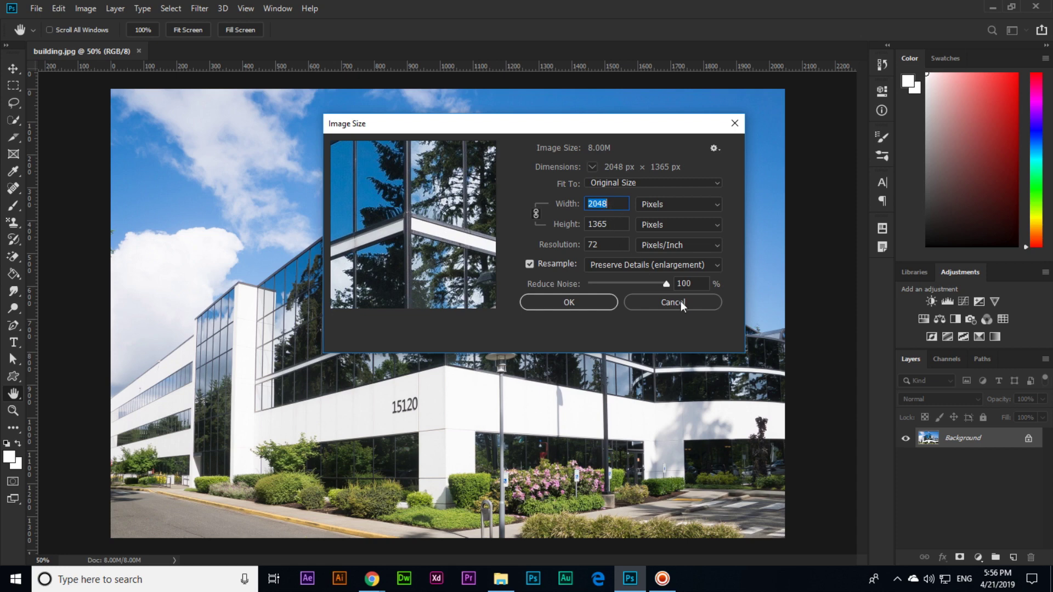
pyautogui.click(680, 301)
pyautogui.press('w')
pyautogui.click(85, 8)
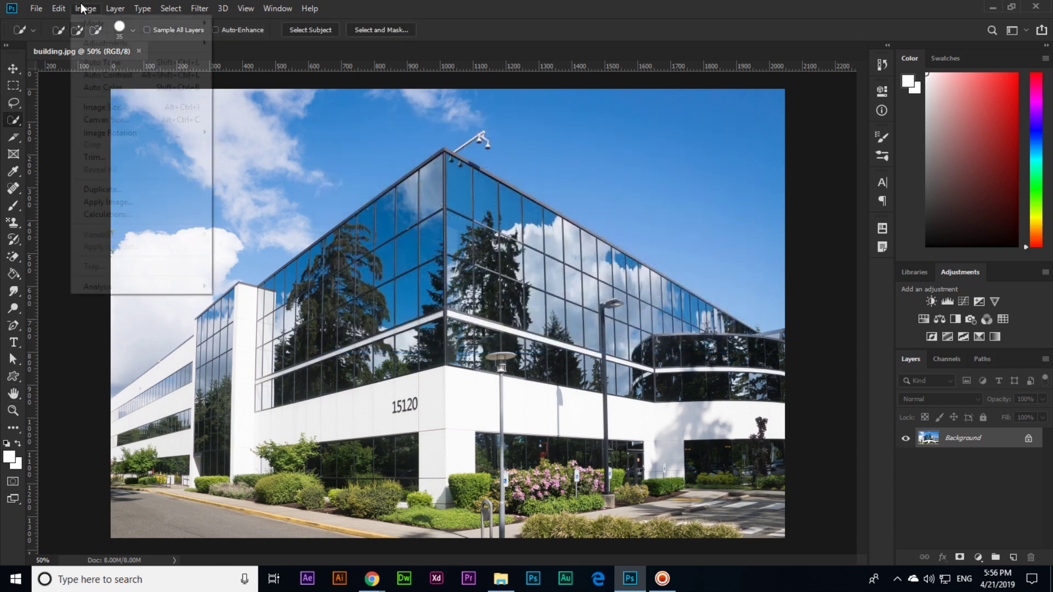
pyautogui.click(98, 110)
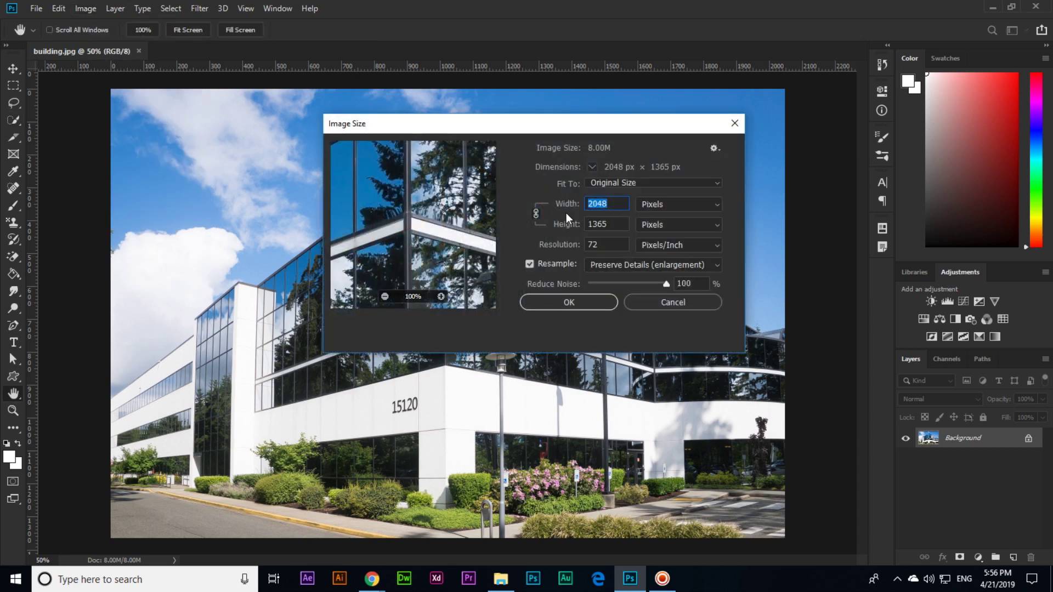
pyautogui.click(537, 214)
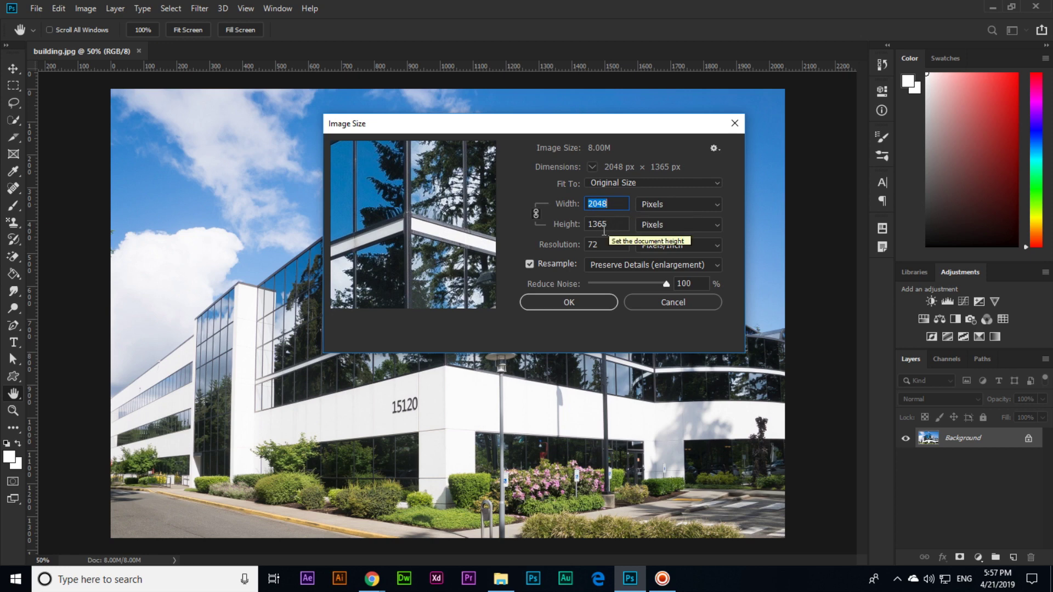
pyautogui.write('1000')
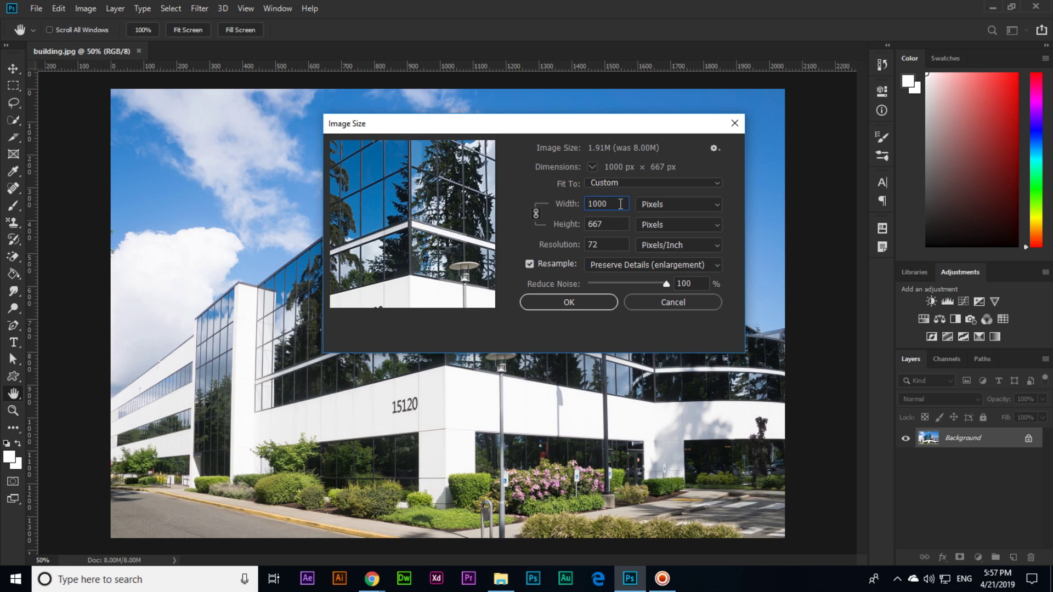
pyautogui.click(570, 302)
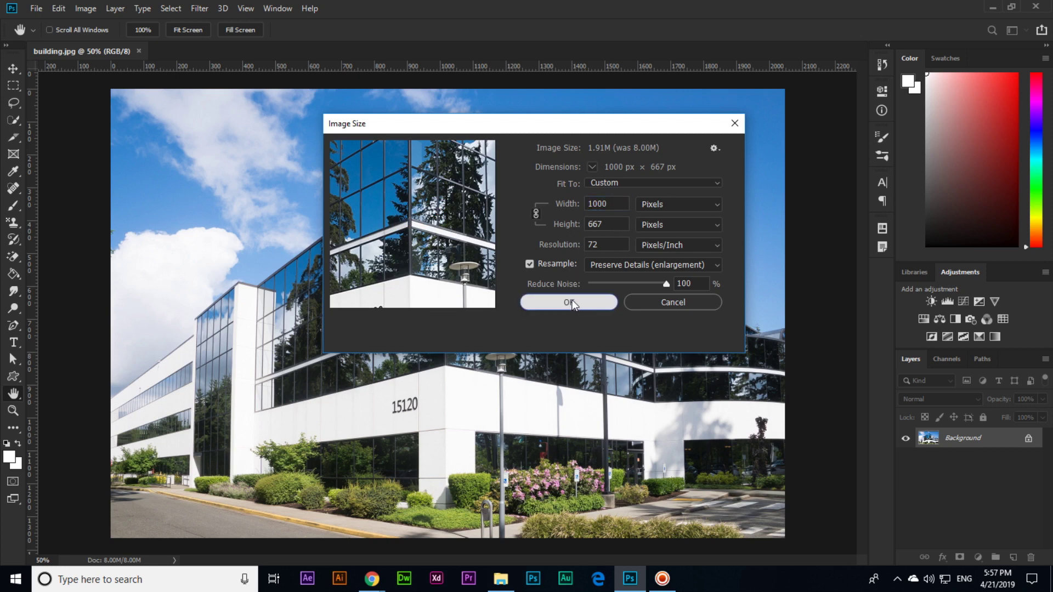
pyautogui.press('w')
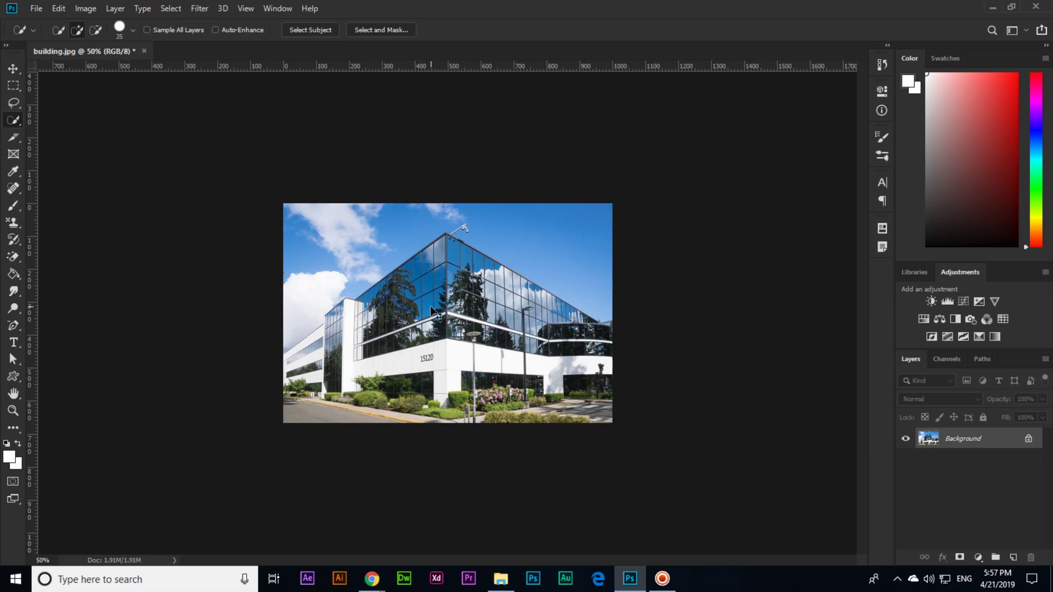
# - Save the resized photo as building1 JPEG on the Desktop at Maximum quality 12
pyautogui.scroll(5, 433, 311)
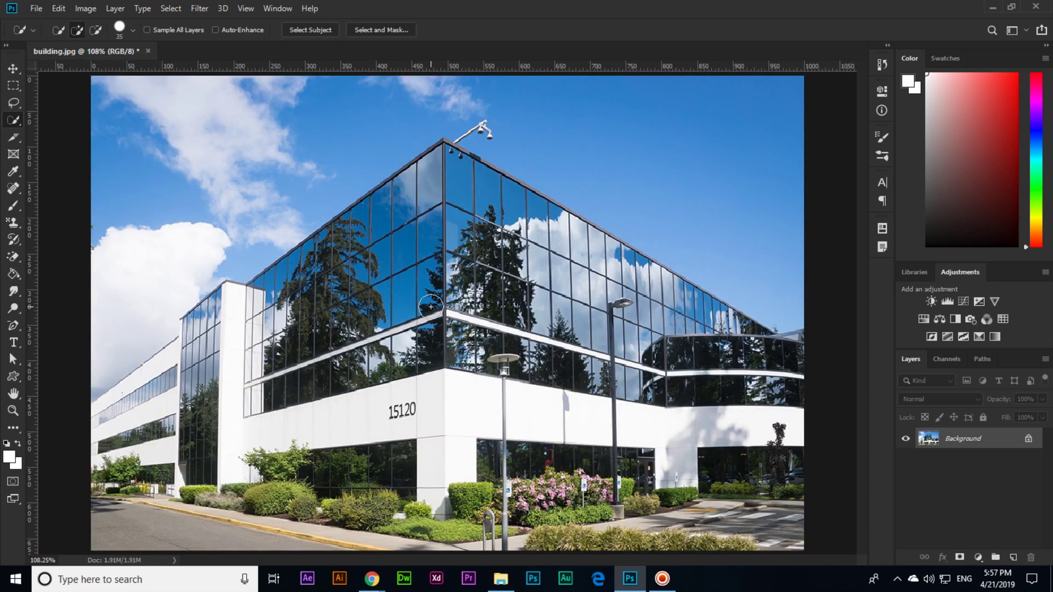
pyautogui.scroll(-1, 431, 307)
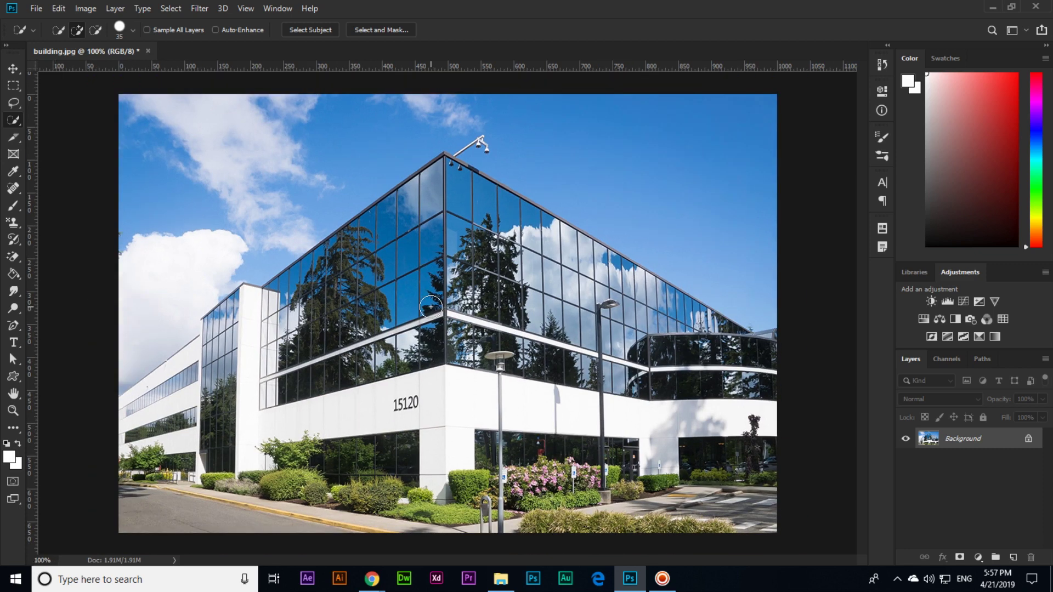
pyautogui.click(36, 8)
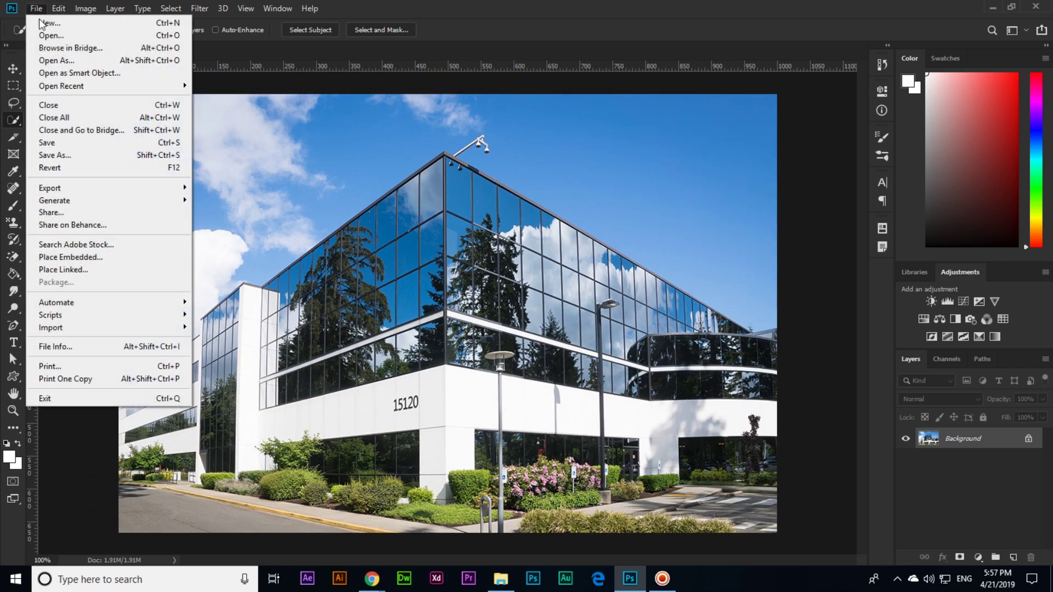
pyautogui.click(77, 152)
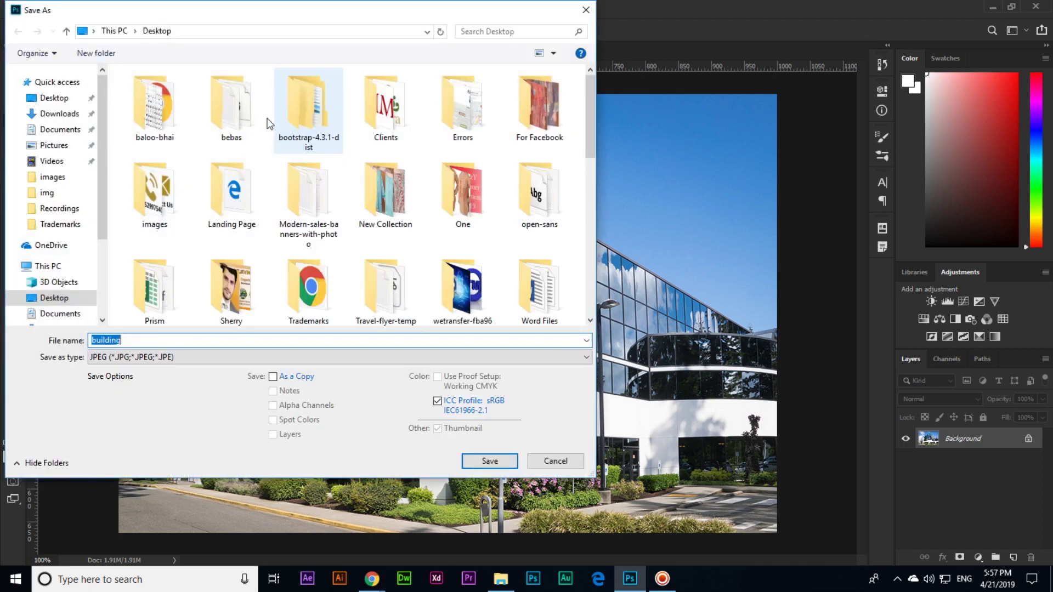
pyautogui.click(201, 341)
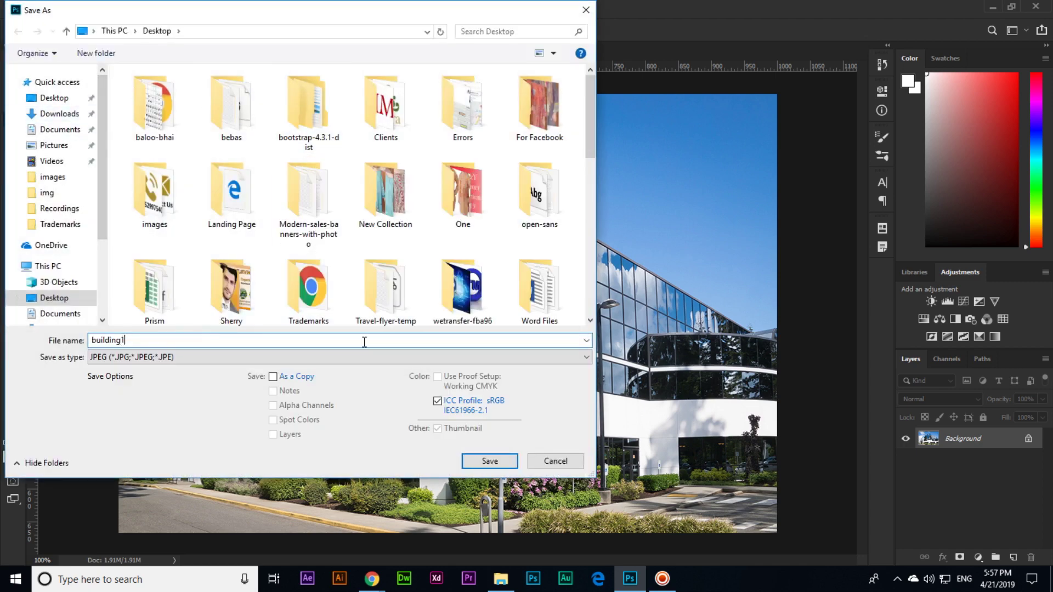
pyautogui.click(486, 461)
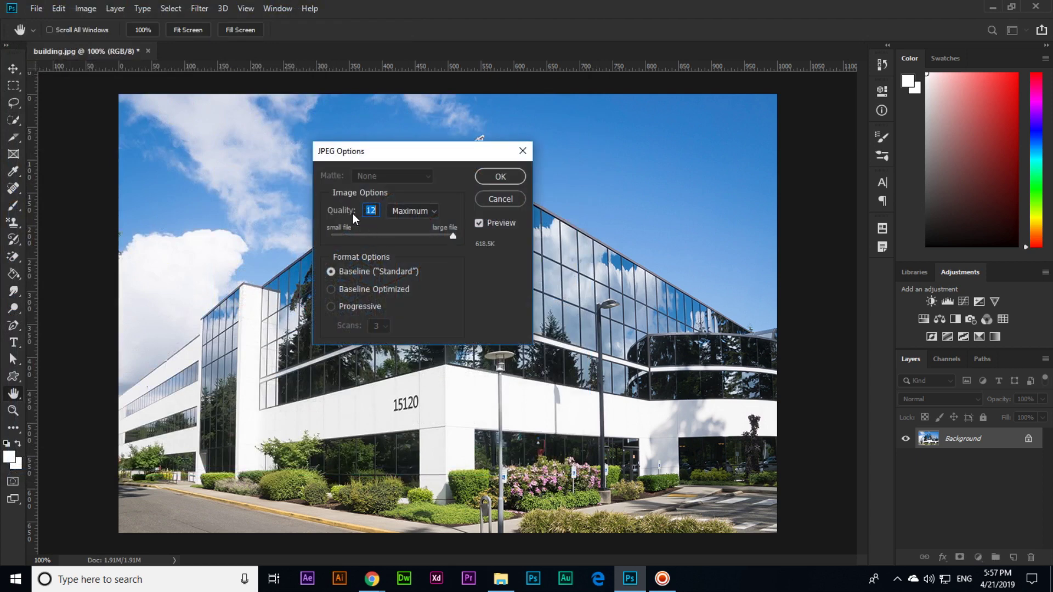
pyautogui.click(516, 179)
pyautogui.press('w')
pyautogui.press('super+d')
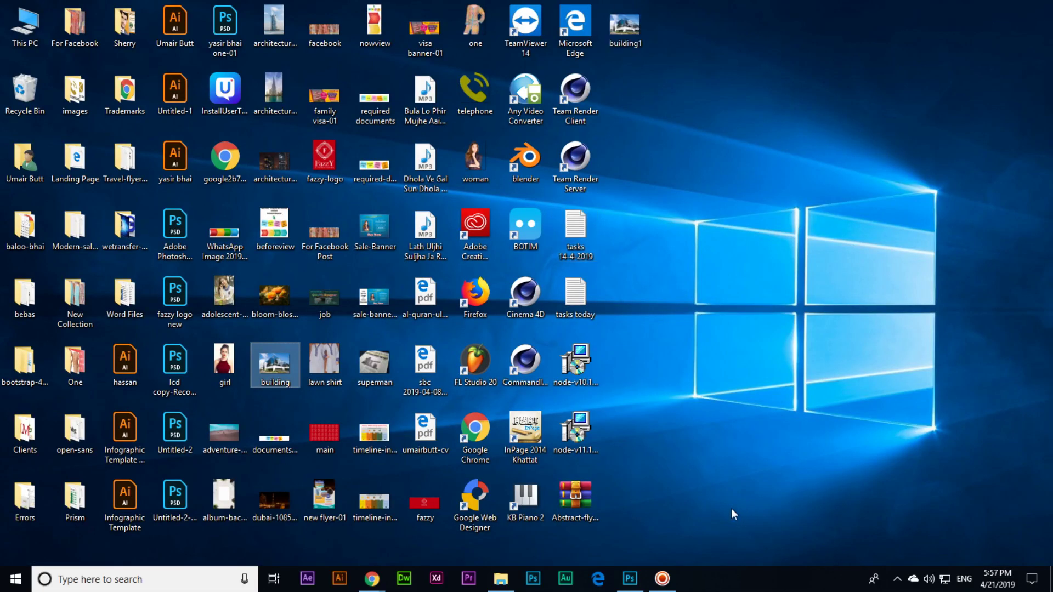
# - Compare the building and building1 file sizes on the desktop, then return to building1 in Photoshop
pyautogui.moveTo(281, 377)
pyautogui.moveTo(631, 40)
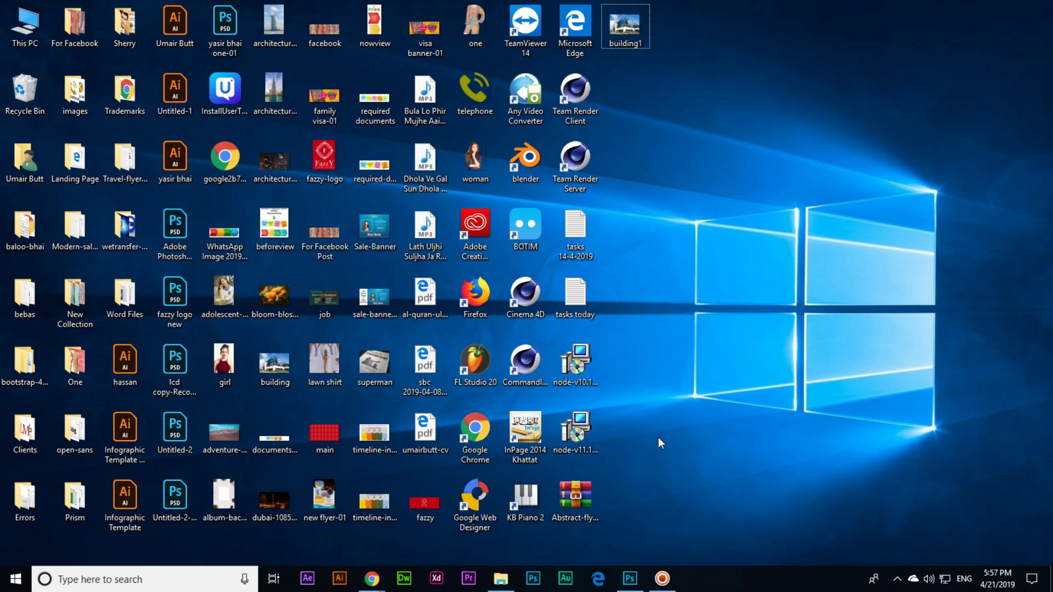
pyautogui.click(630, 579)
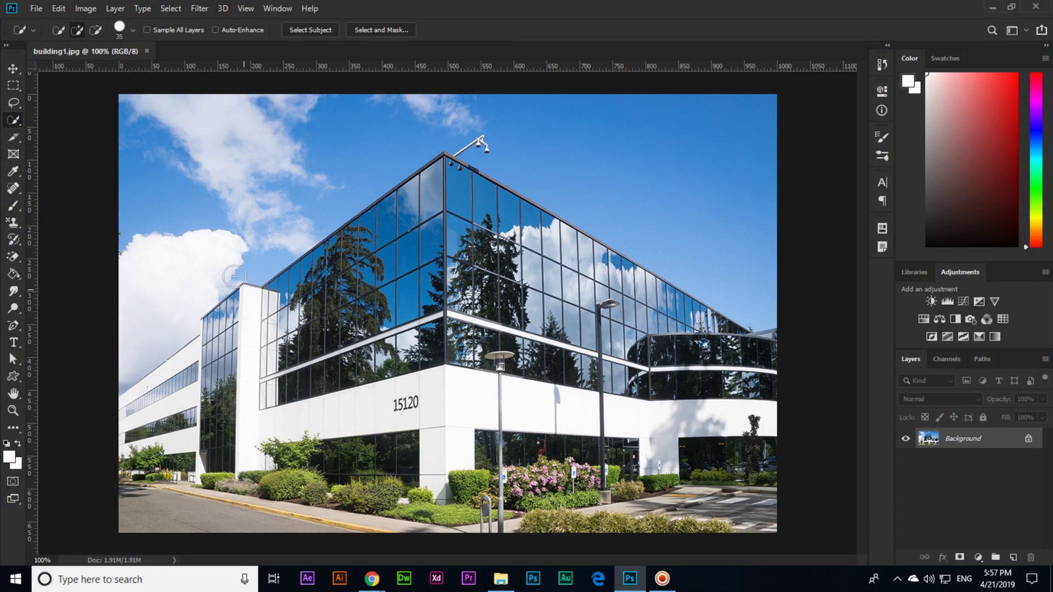
# - Resize the image to 400 x 250 pixels with width and height unlinked
pyautogui.click(85, 8)
pyautogui.click(122, 107)
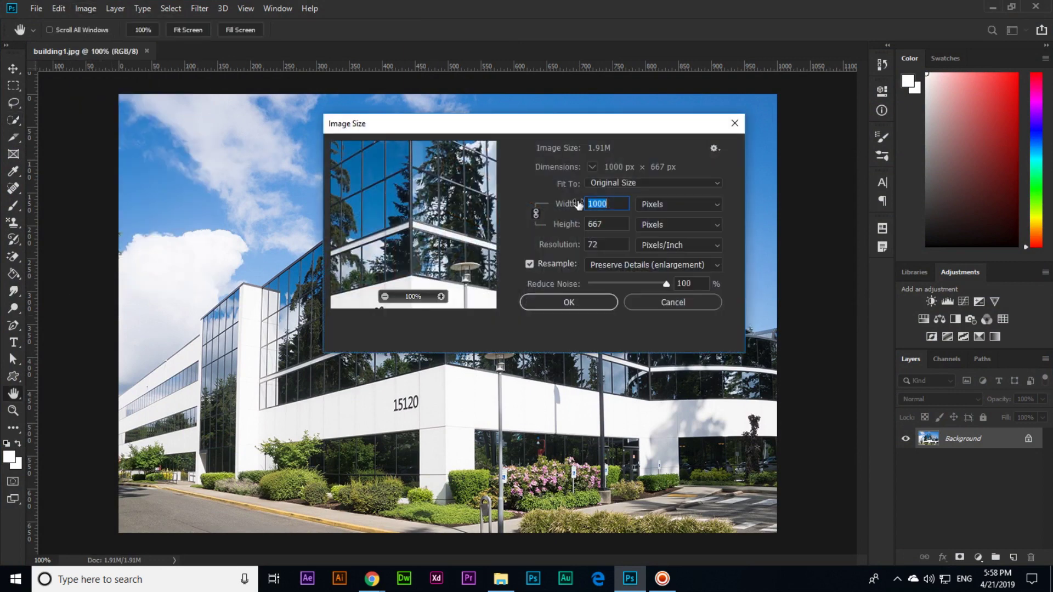
pyautogui.click(536, 214)
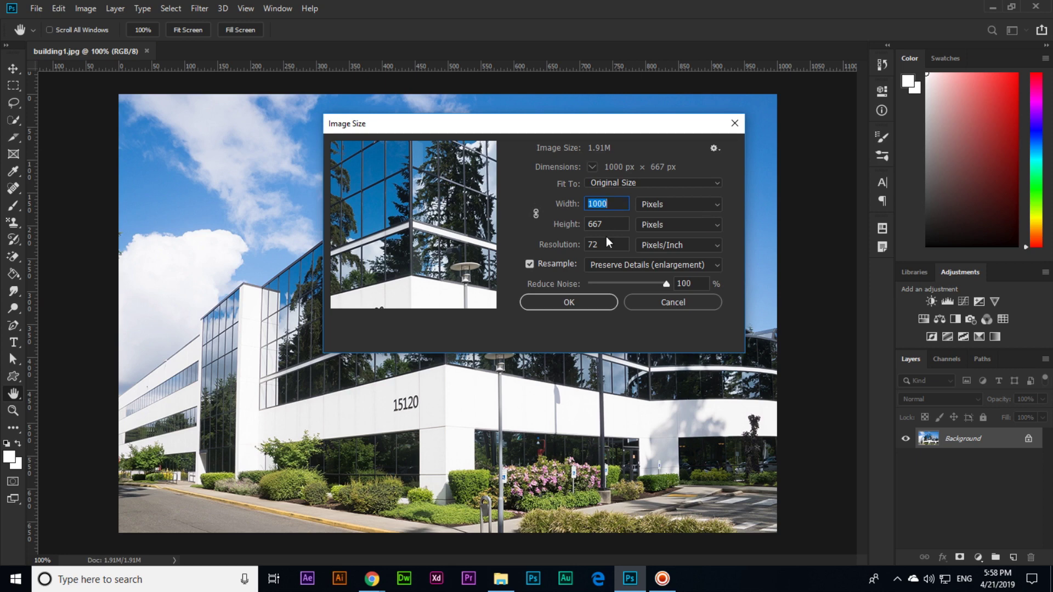
pyautogui.write('400')
pyautogui.press('Tab')
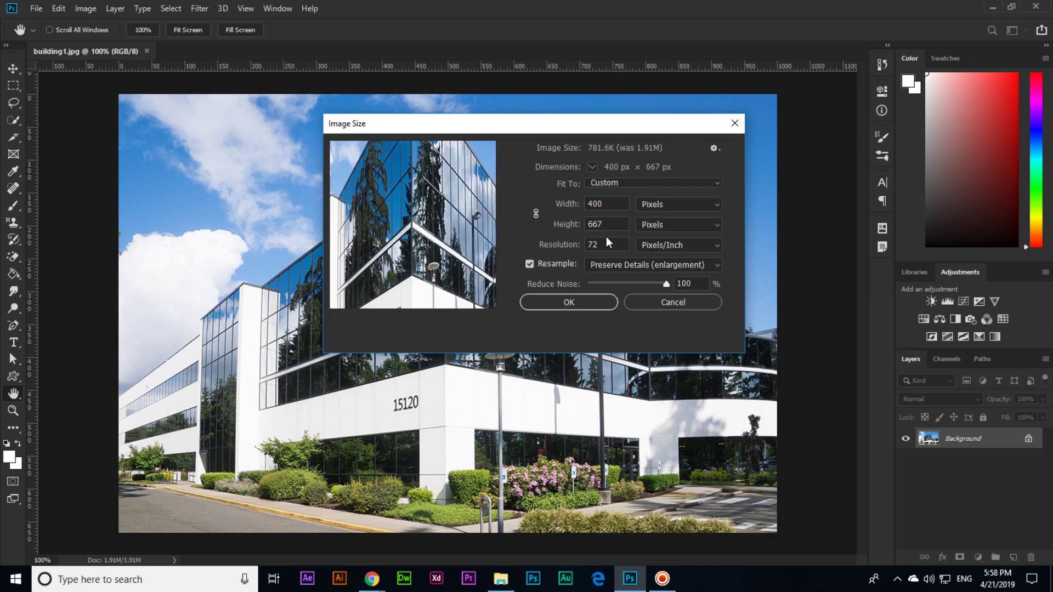
pyautogui.write('250')
pyautogui.press('Return')
pyautogui.press('w')
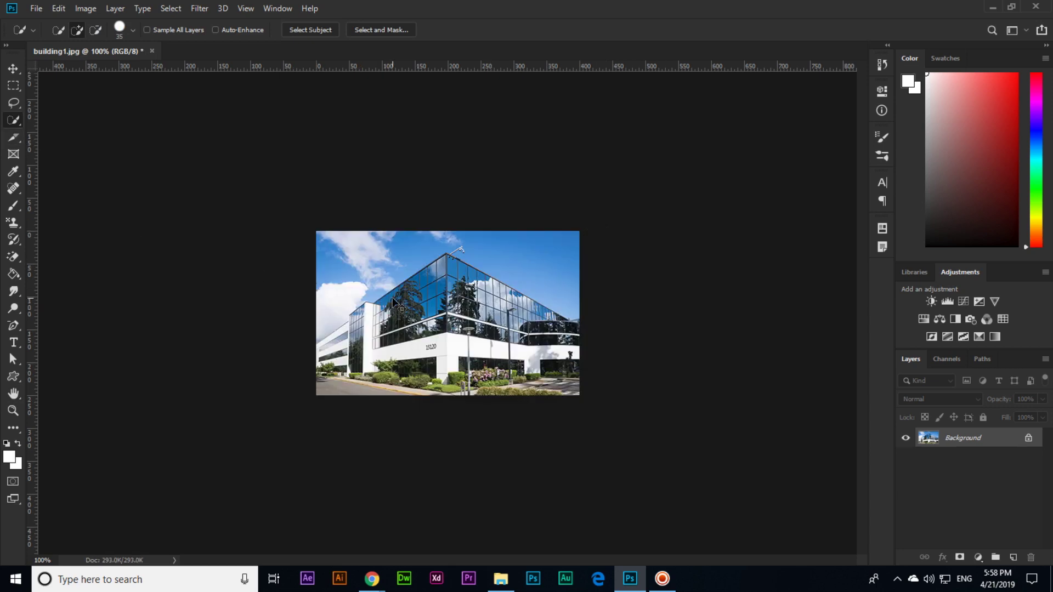
# - Save the image as building2 JPEG on the desktop, accepting the default quality
pyautogui.hotkey('ctrl', 'shift', 's')
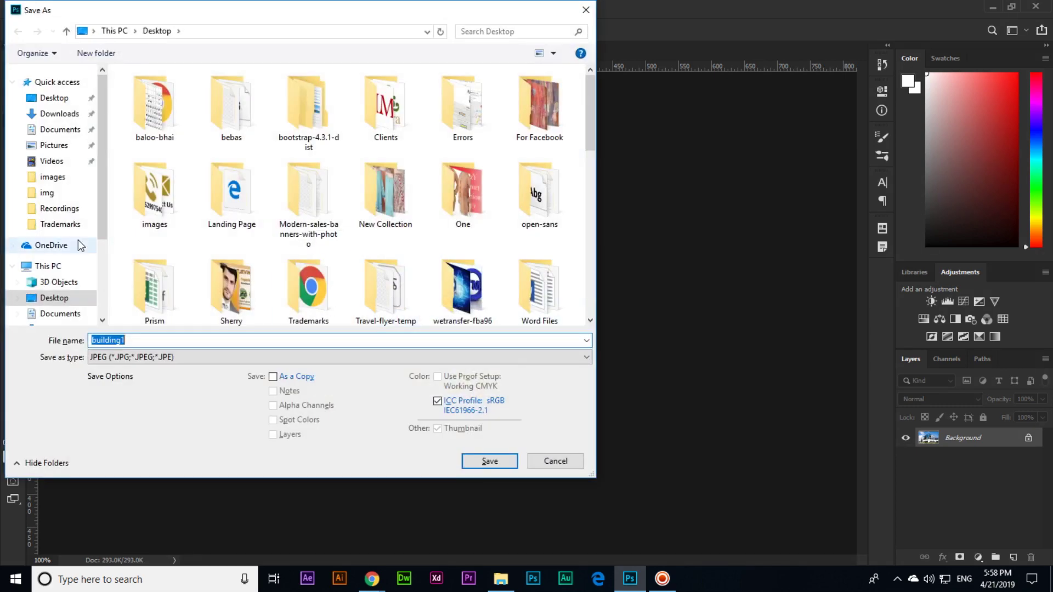
pyautogui.click(177, 342)
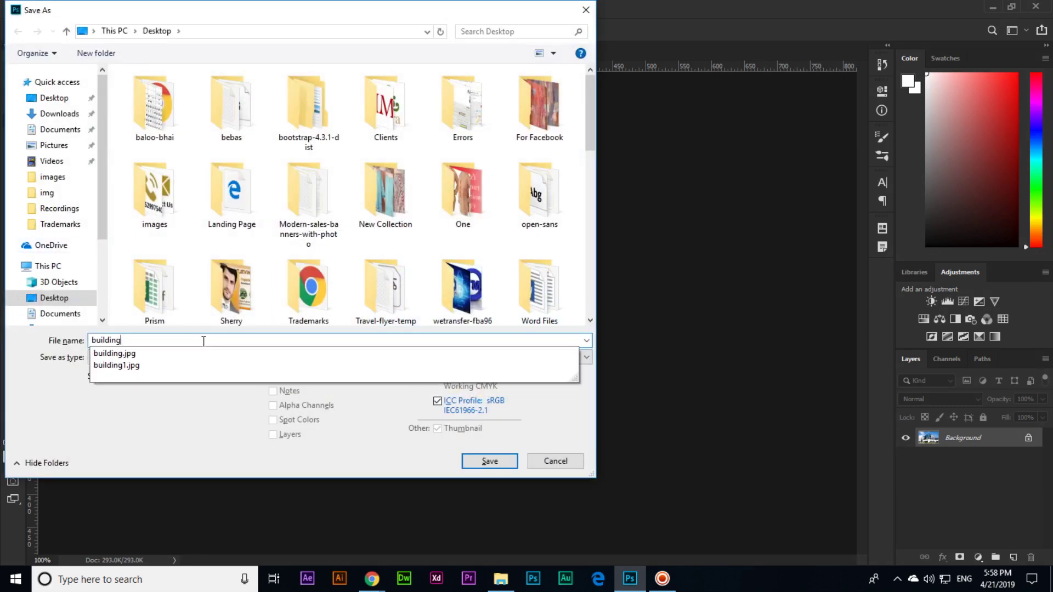
pyautogui.press('Return')
pyautogui.click(500, 176)
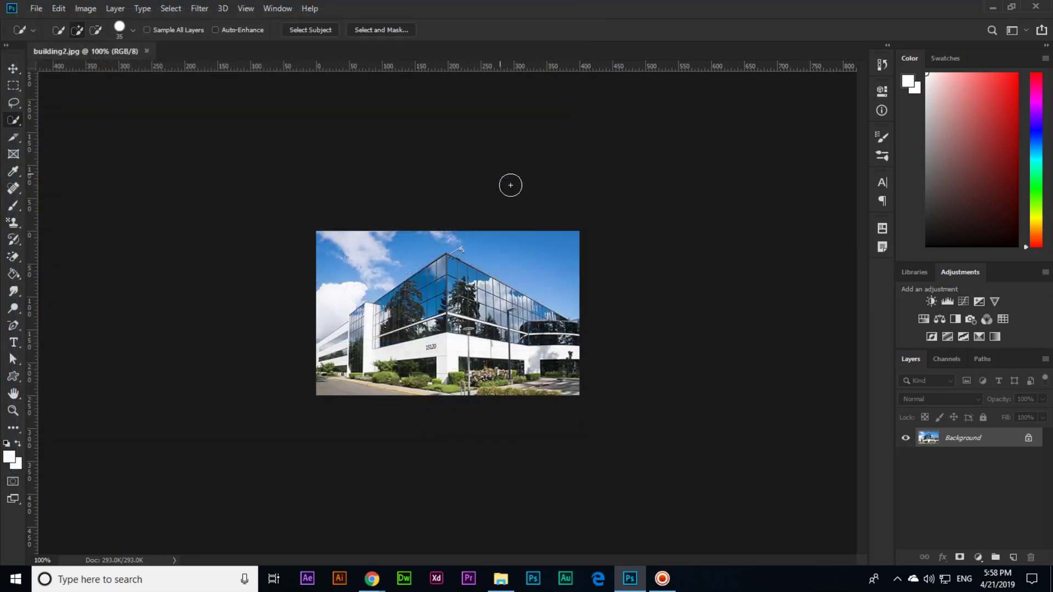
pyautogui.press('super+d')
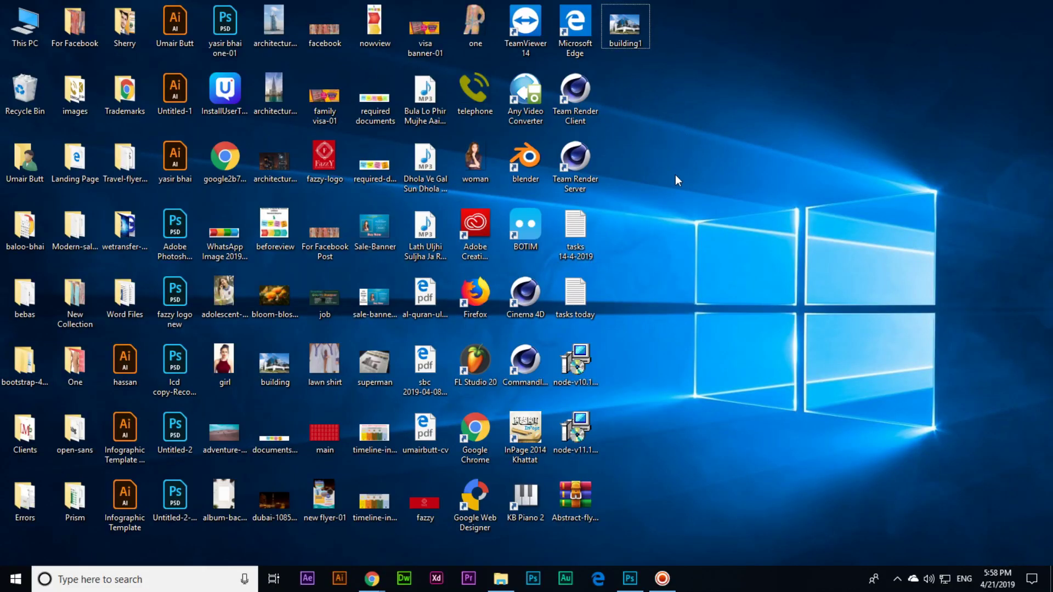
pyautogui.moveTo(632, 97)
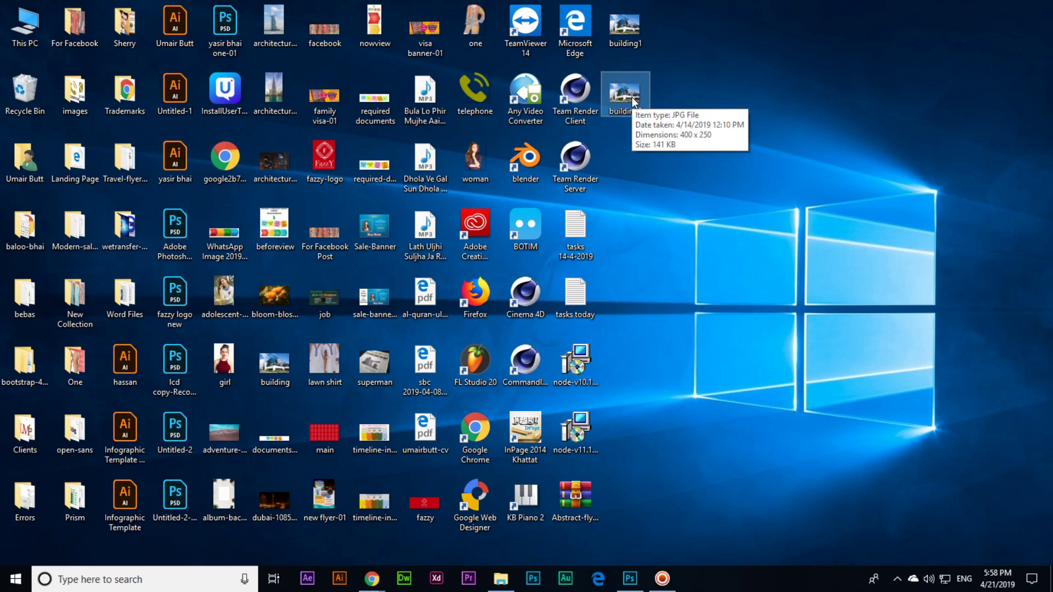
pyautogui.rightClick(632, 97)
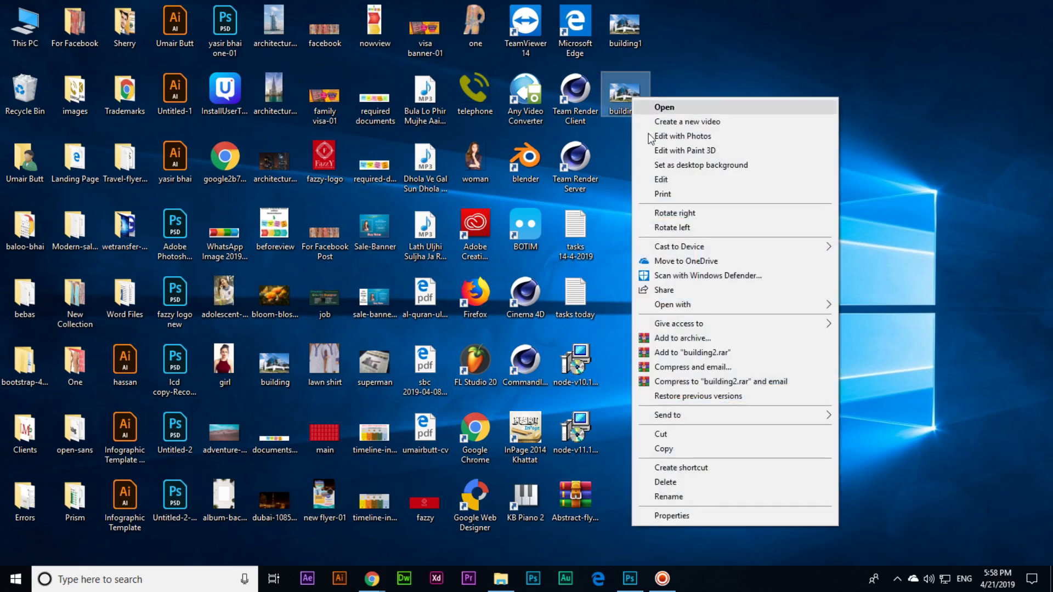
pyautogui.click(690, 518)
pyautogui.click(721, 129)
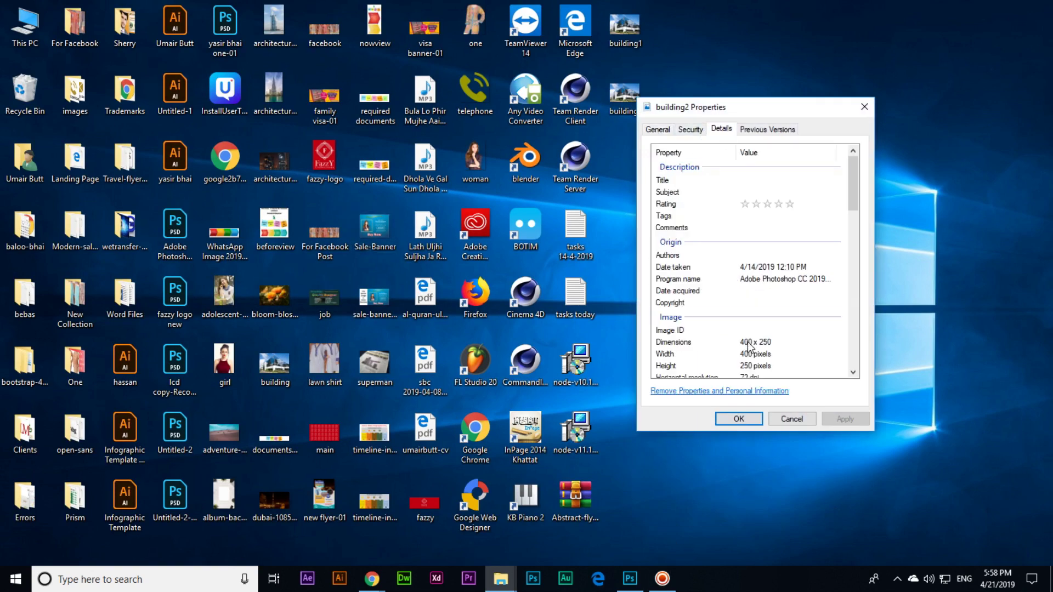
pyautogui.click(790, 420)
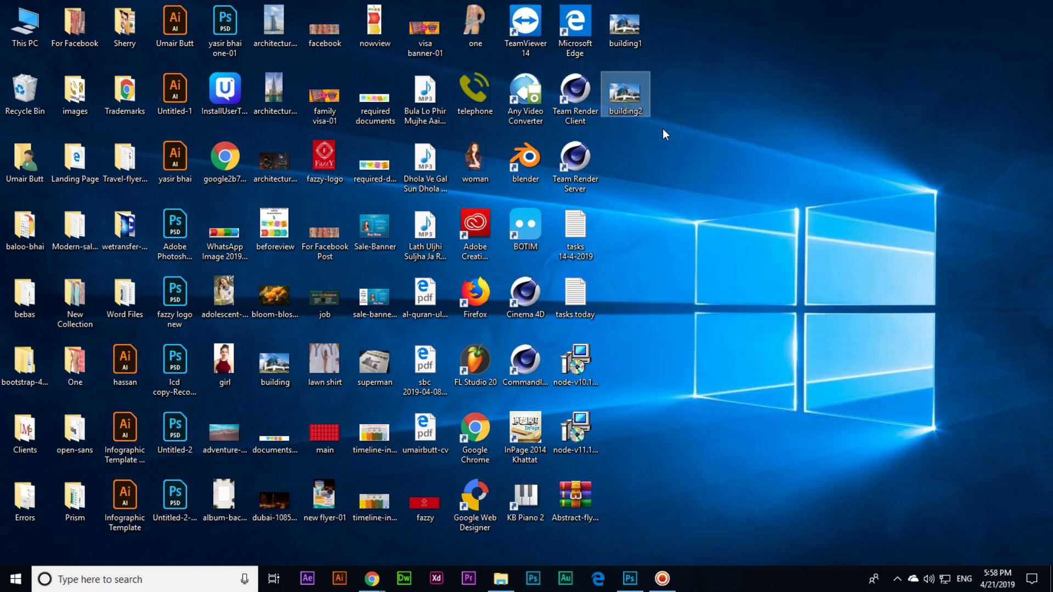
pyautogui.click(664, 130)
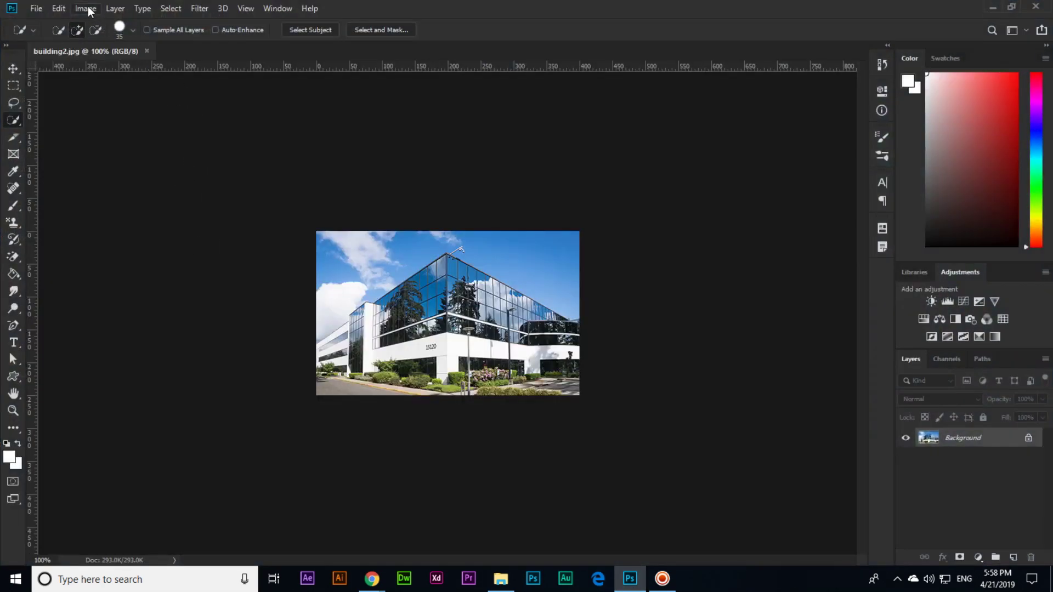
# - Open the Image menu over building2.jpg and dismiss it without making changes
pyautogui.click(86, 10)
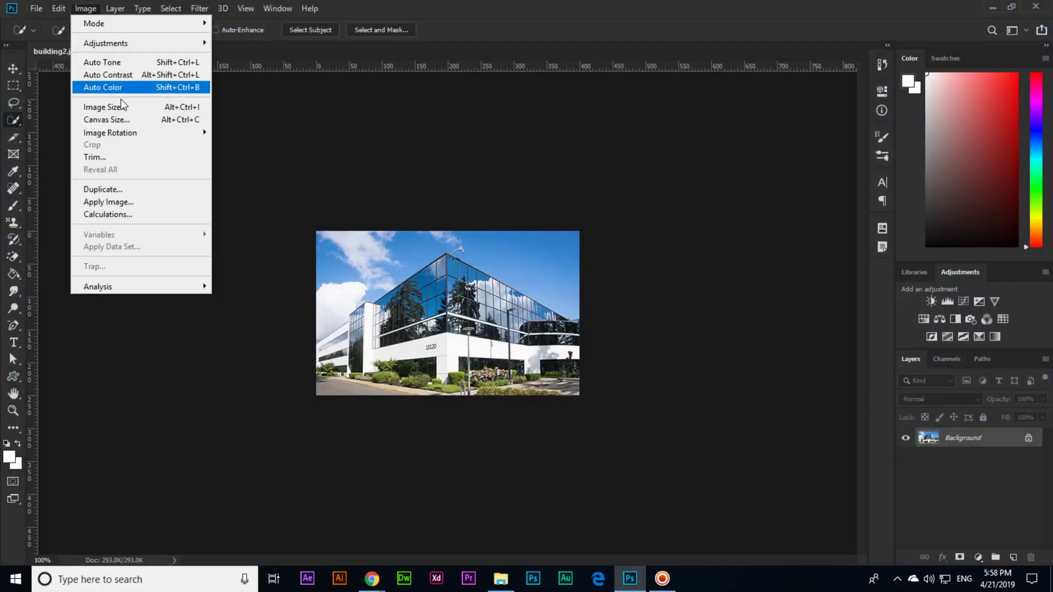
pyautogui.press('Escape')
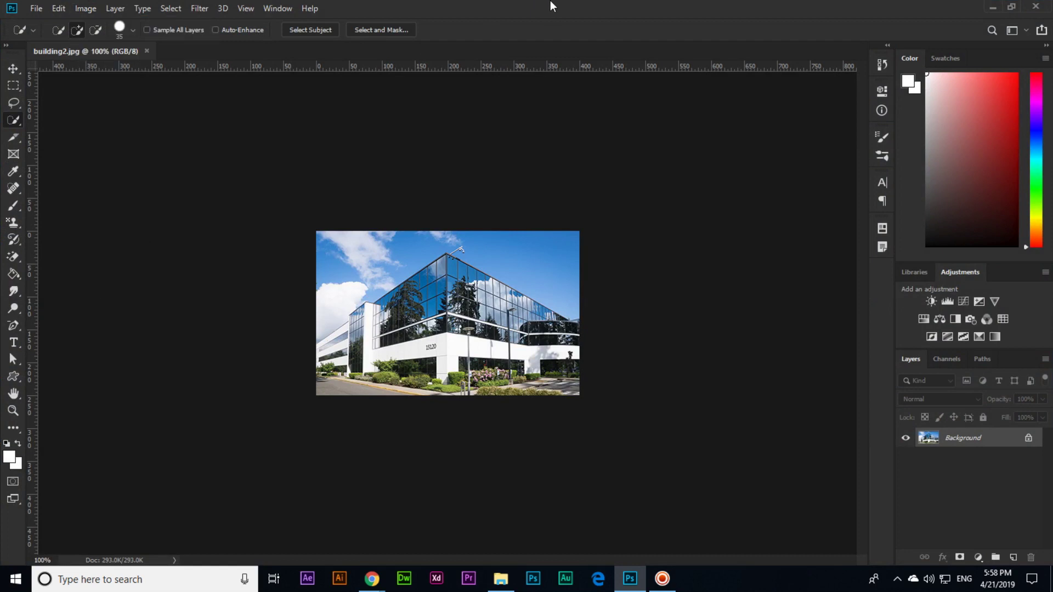